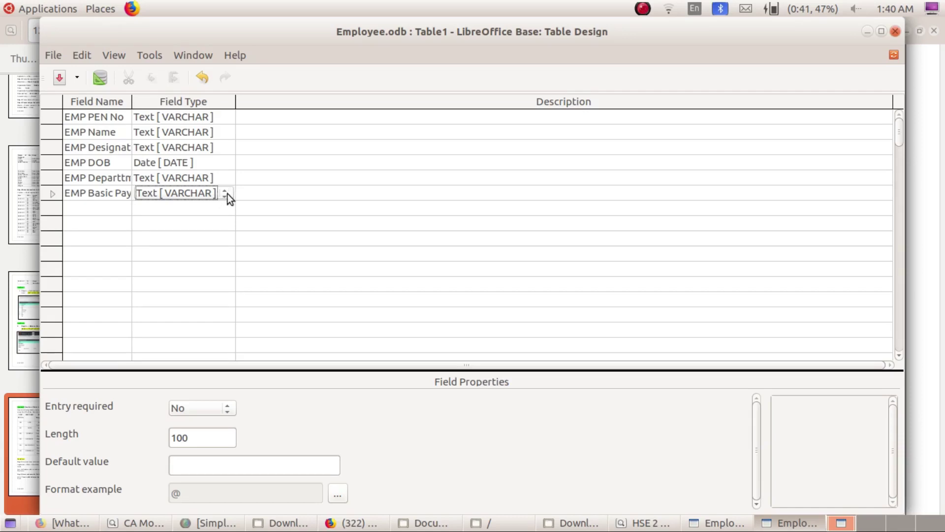
Step: Set the EMP Basic Pay field type to Number [ NUMERIC ] and make EMP PEN No the primary key
click(228, 193)
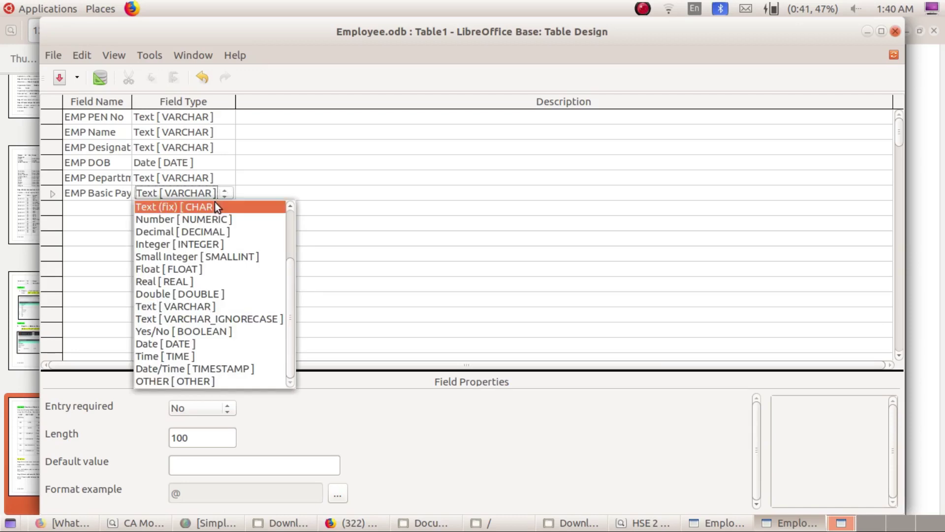
click(211, 219)
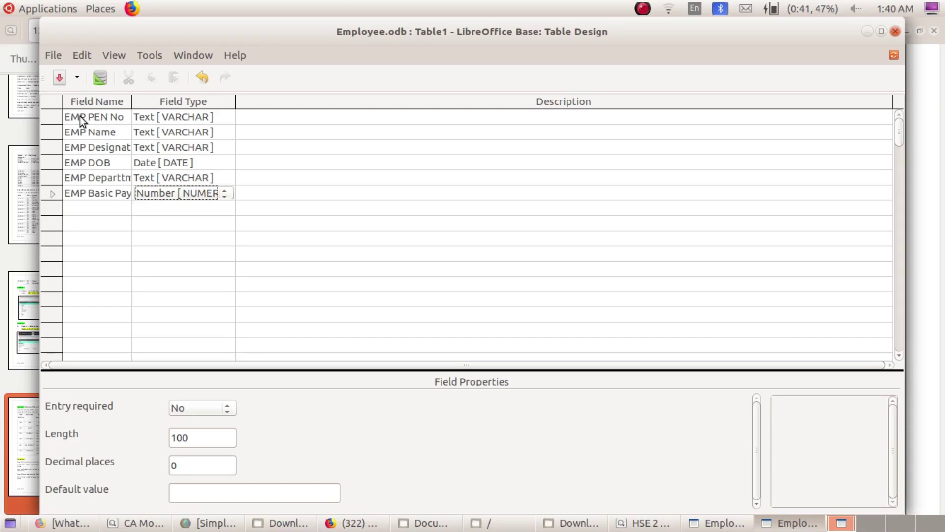
click(52, 118)
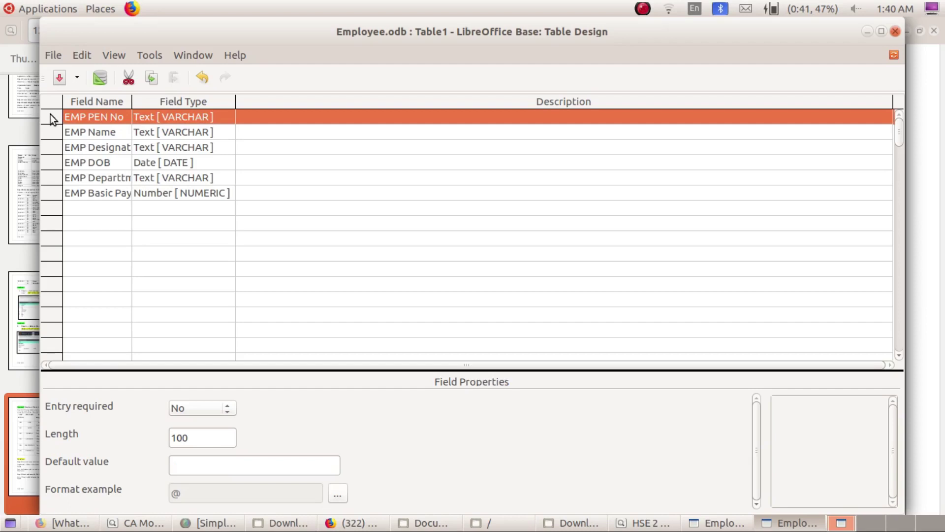
right_click(51, 118)
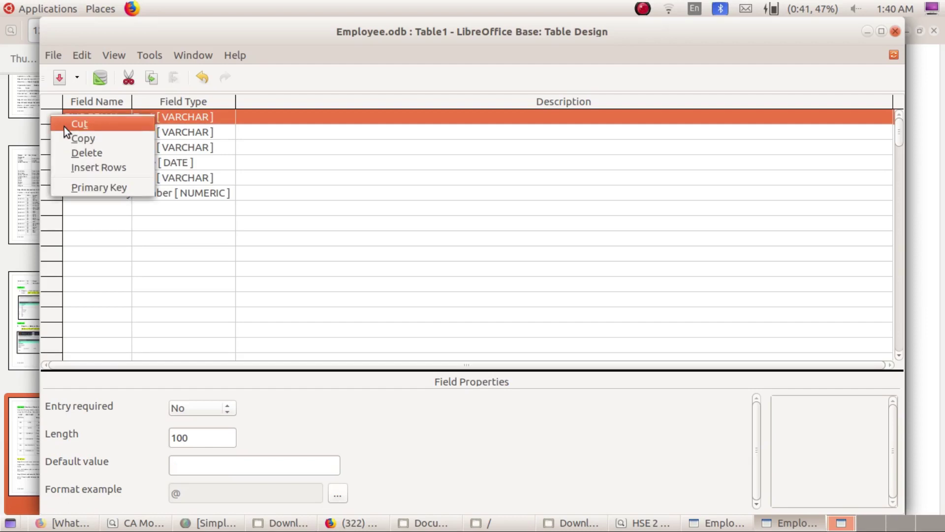
click(93, 187)
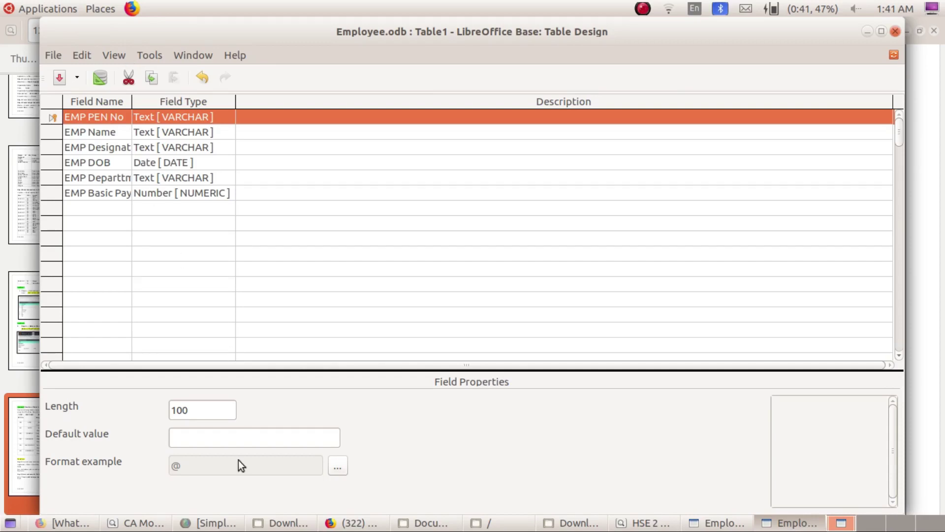
Step: Switch to the CA Model Practical PDF and review its field list and the steps for the primary key, saving and data entry
click(138, 523)
scroll(250, 458, down, 5)
scroll(250, 458, down, 10)
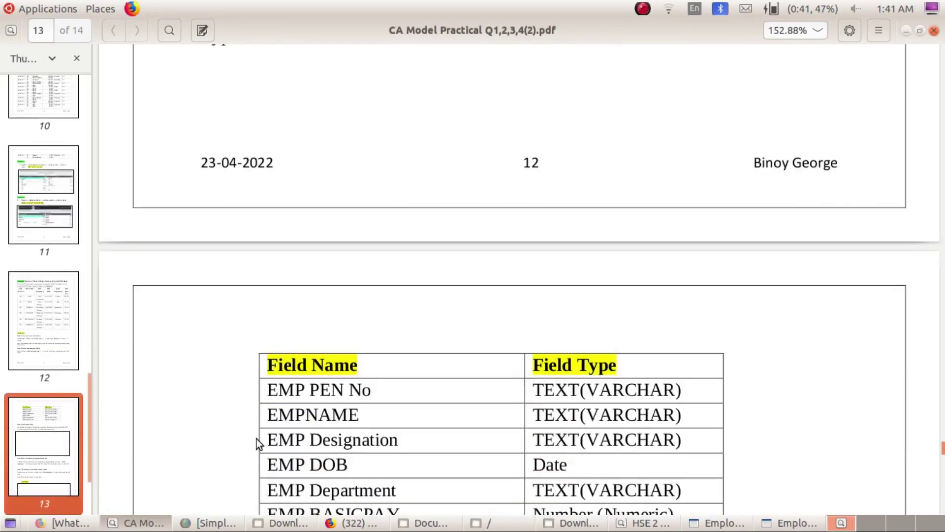
scroll(256, 439, down, 3)
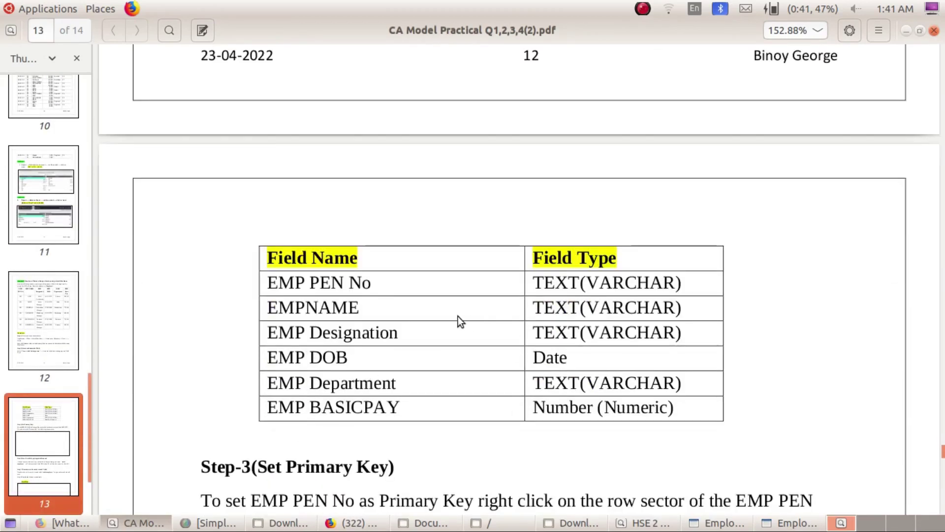
scroll(458, 316, up, 2)
scroll(558, 340, down, 5)
scroll(551, 342, up, 9)
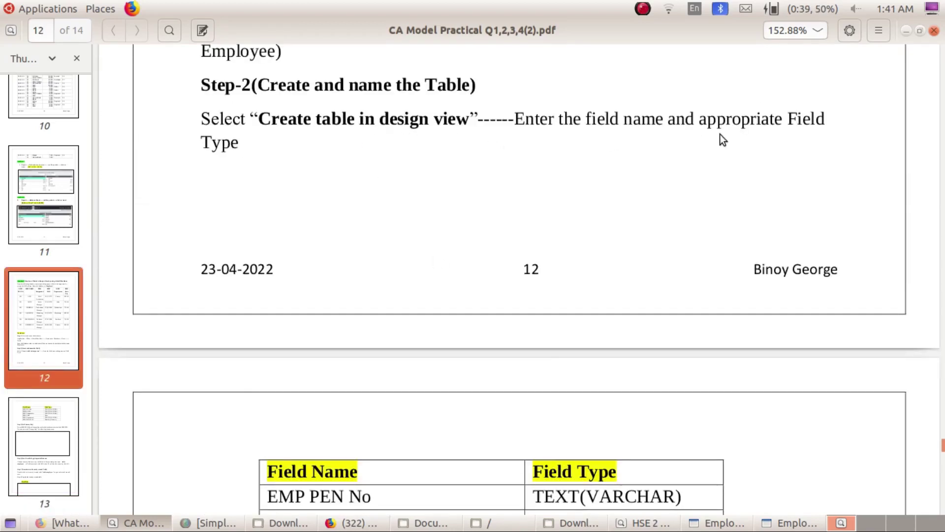
scroll(366, 144, down, 14)
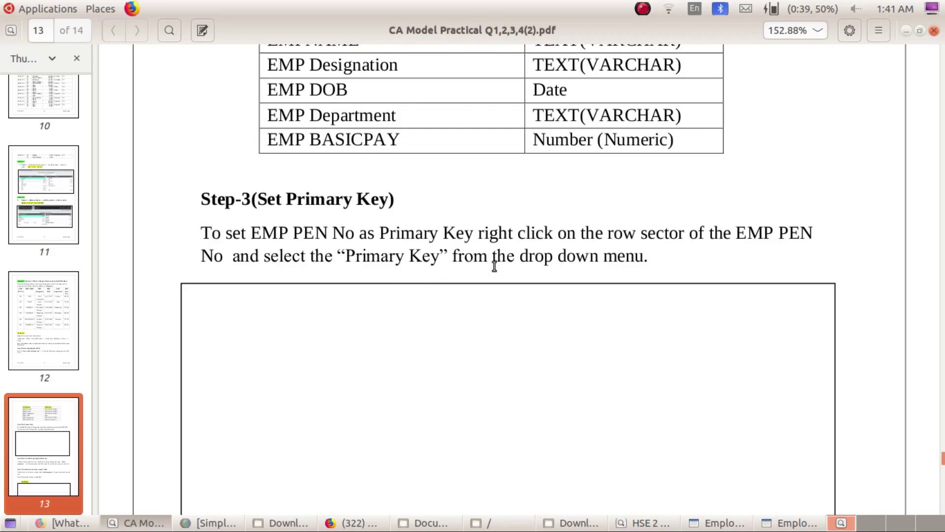
scroll(494, 268, down, 8)
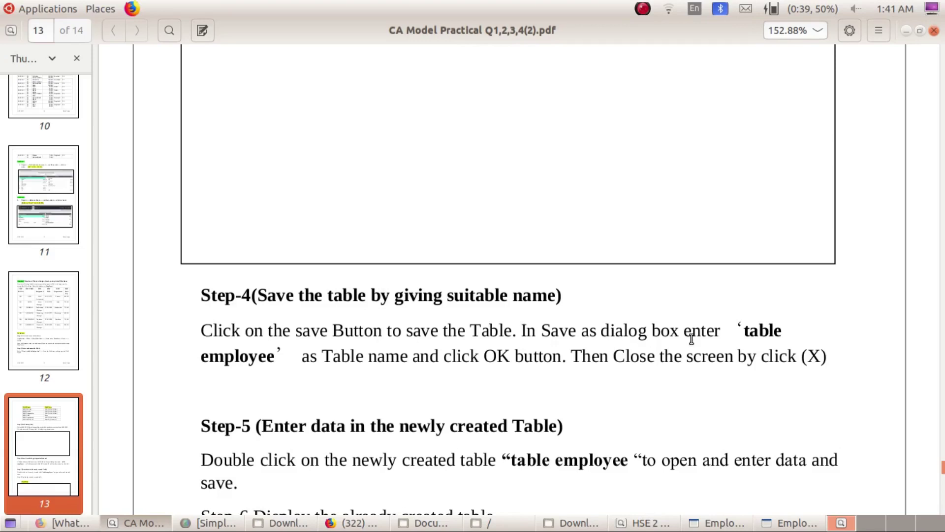
scroll(681, 353, down, 2)
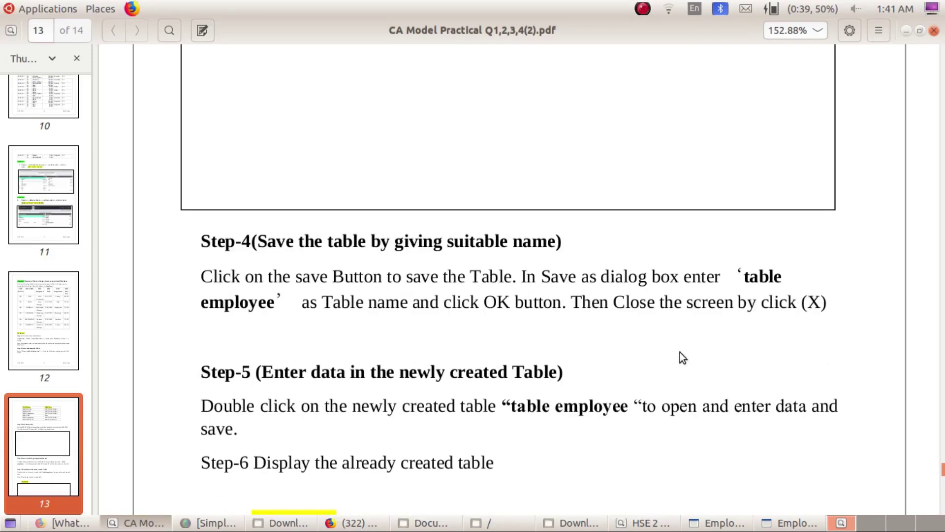
scroll(680, 352, down, 4)
scroll(515, 424, up, 4)
Step: Return to the LibreOffice Base table design and save the table under the name Table Employee
click(786, 528)
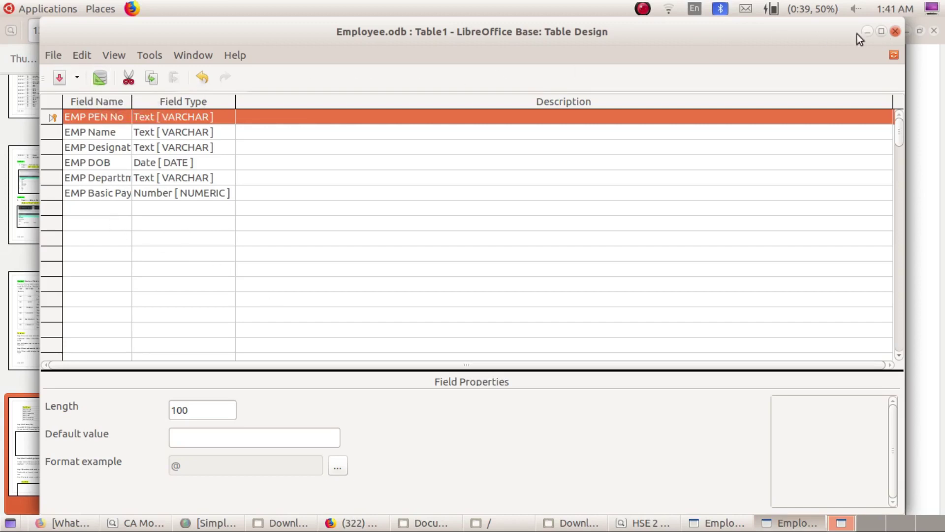
click(54, 60)
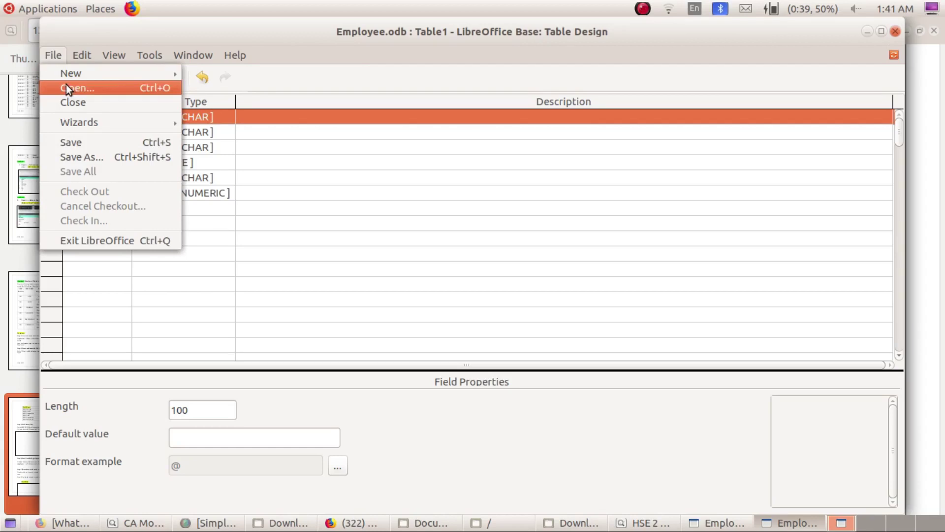
click(87, 149)
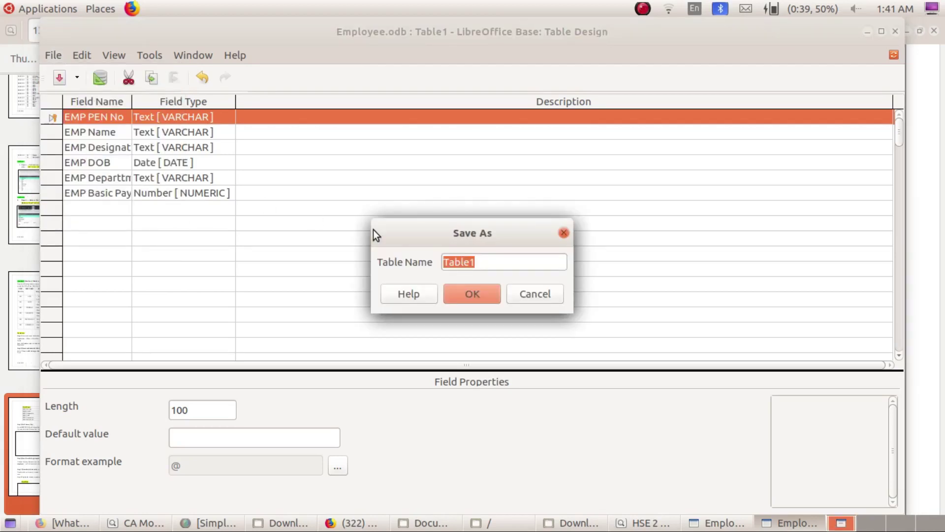
key(BackSpace)
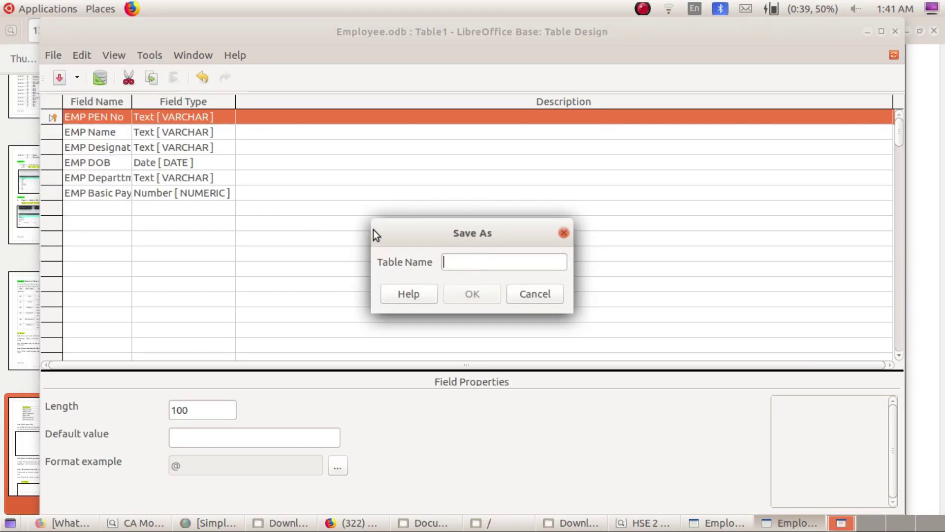
text(T)
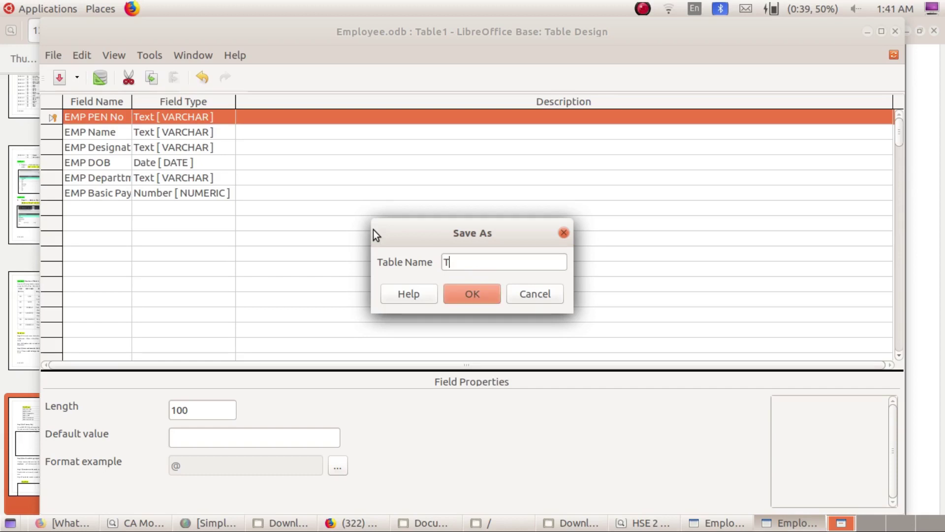
text(able Employee)
key(Return)
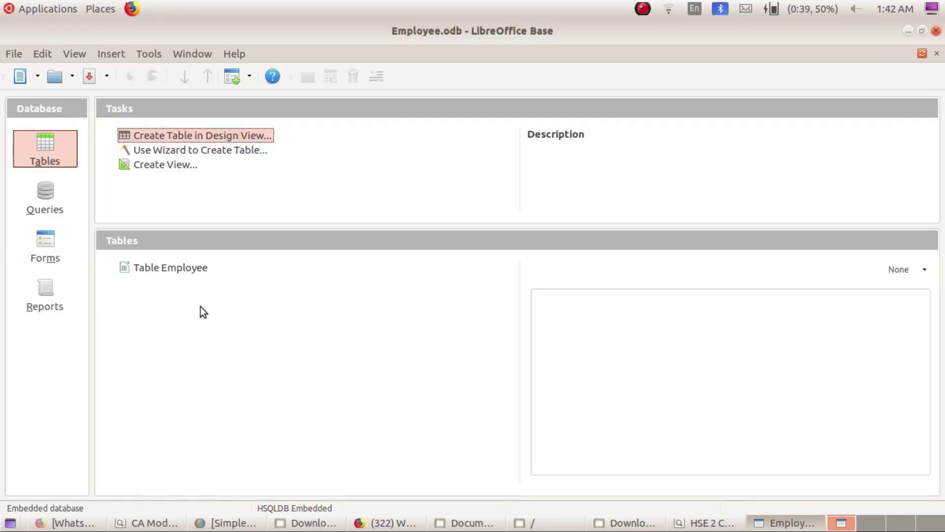
Step: Open Table Employee for data entry and bring up the employee details in the CA Model Practical PDF
double_click(166, 270)
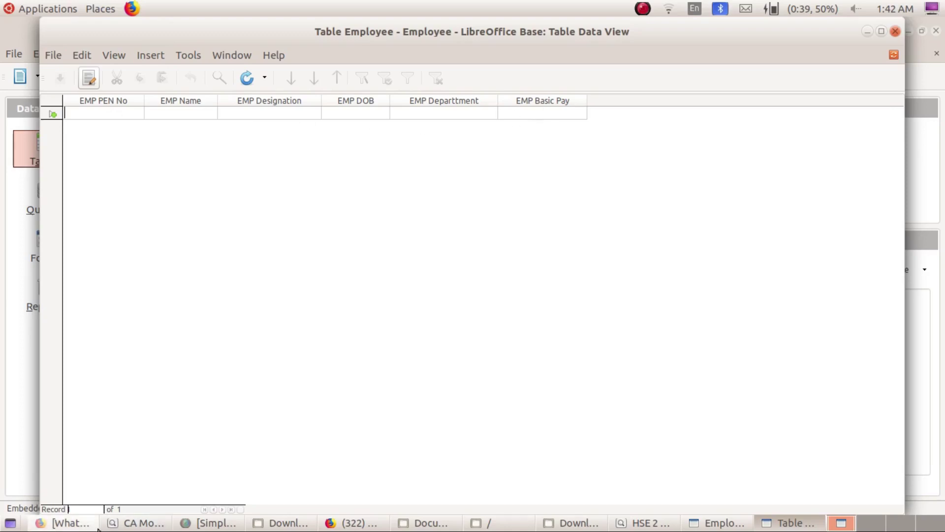
click(721, 527)
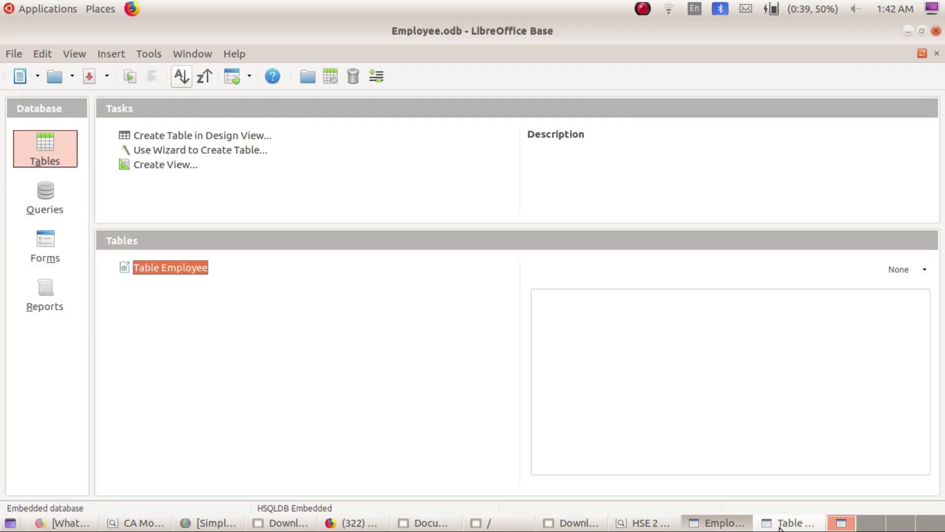
click(137, 523)
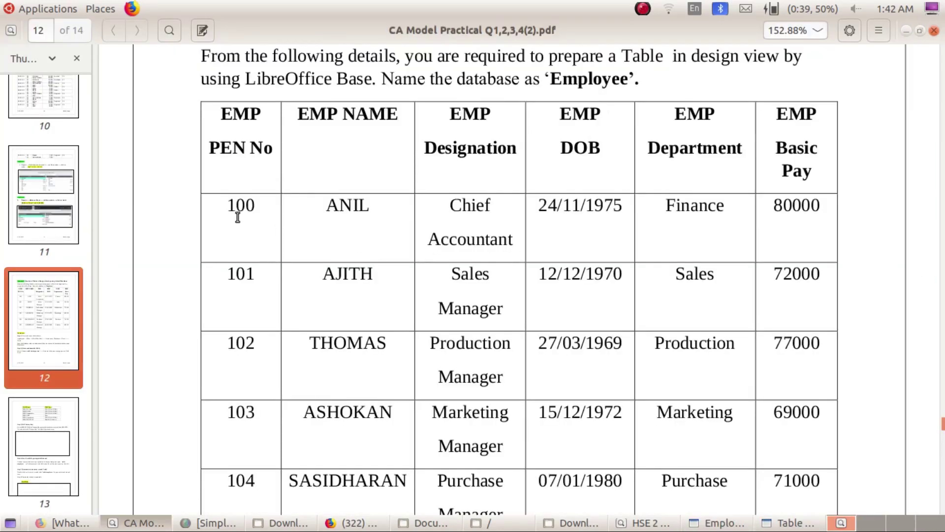
Step: Back in the Base data view, enter the first employee's PEN number, name and designation CHIEF ACCOOUNTANT
key(alt+Tab)
text(100)
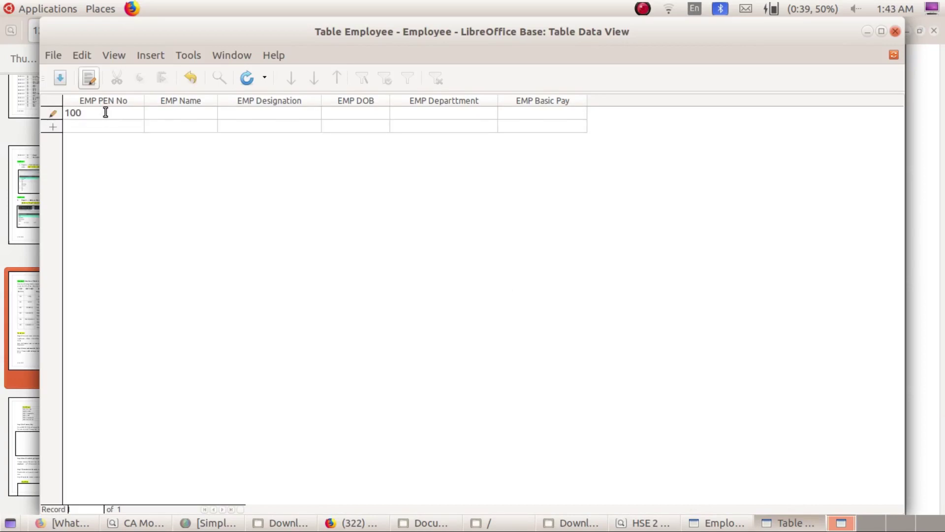
click(175, 113)
text(ANIL)
click(282, 117)
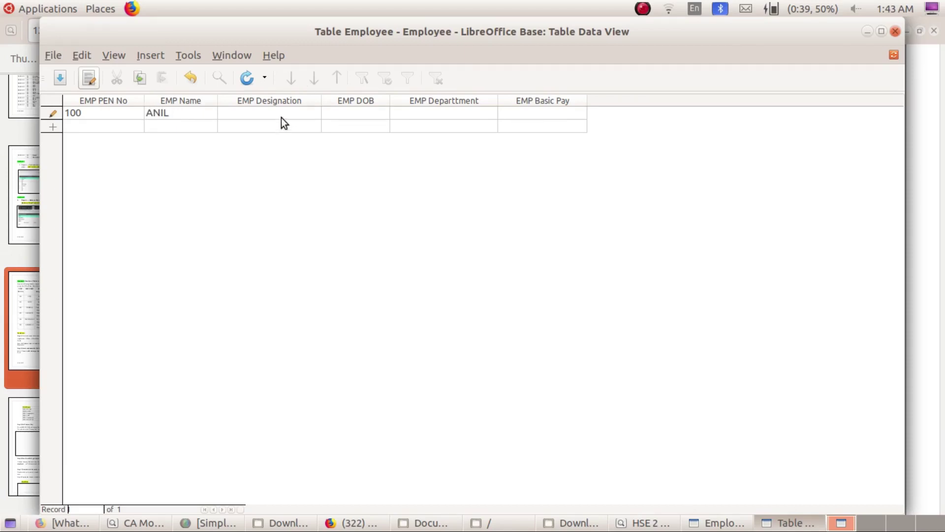
text(CHIEF ACCOOUNTANT)
key(alt+Tab)
click(765, 523)
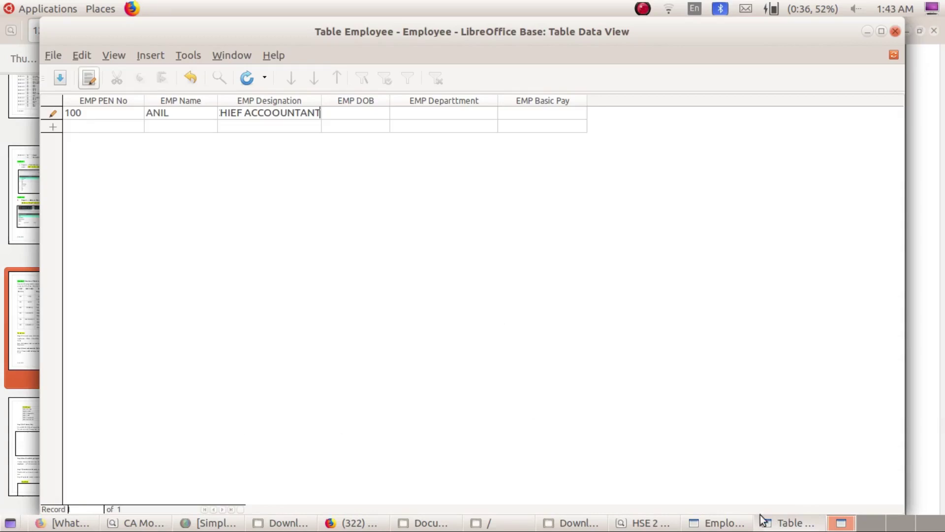
Step: Complete the first record with the employee's date of birth, department FINANCE and basic pay 80000
click(359, 114)
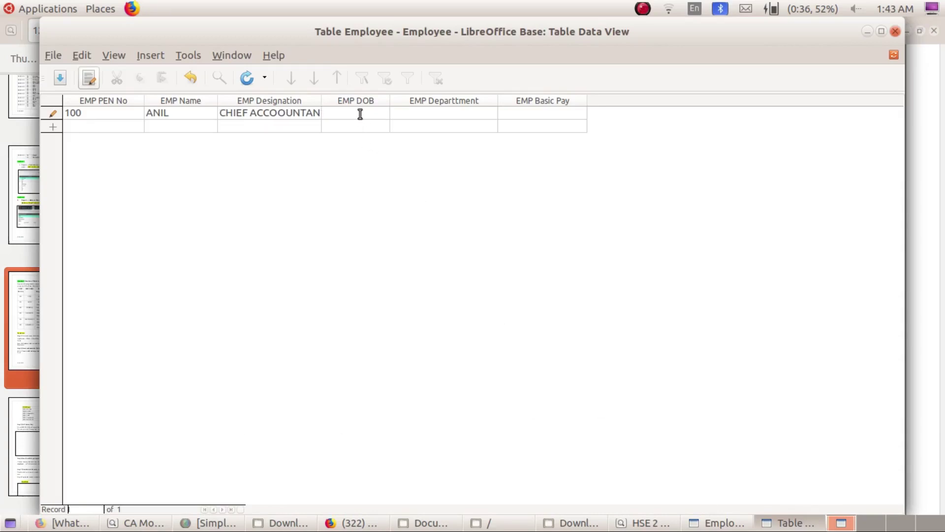
text(12/30/99)
click(440, 114)
text(FINANCE)
click(533, 114)
text(8)
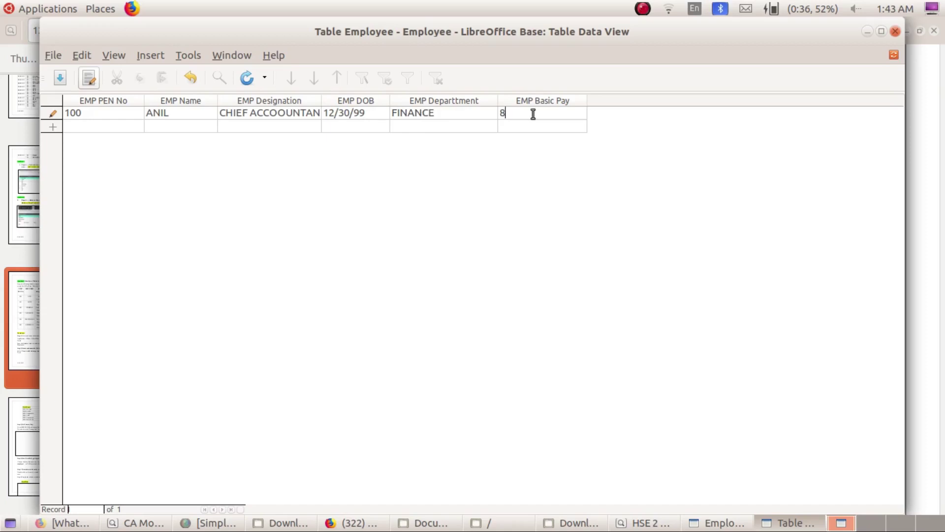
text(0000)
key(Return)
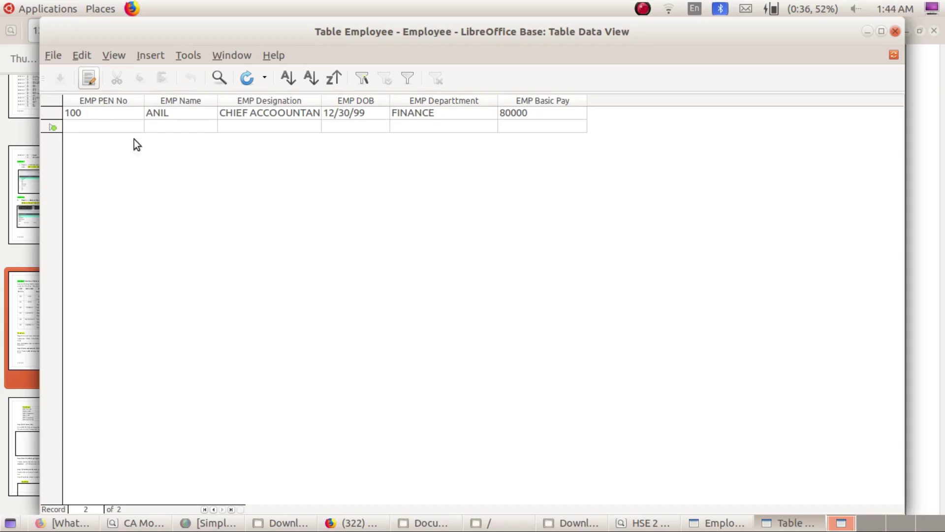
Step: Enter the second employee's record from the PDF: PEN number, name, SALES MANAGER, date of birth, department SALES and basic pay 72000
click(150, 525)
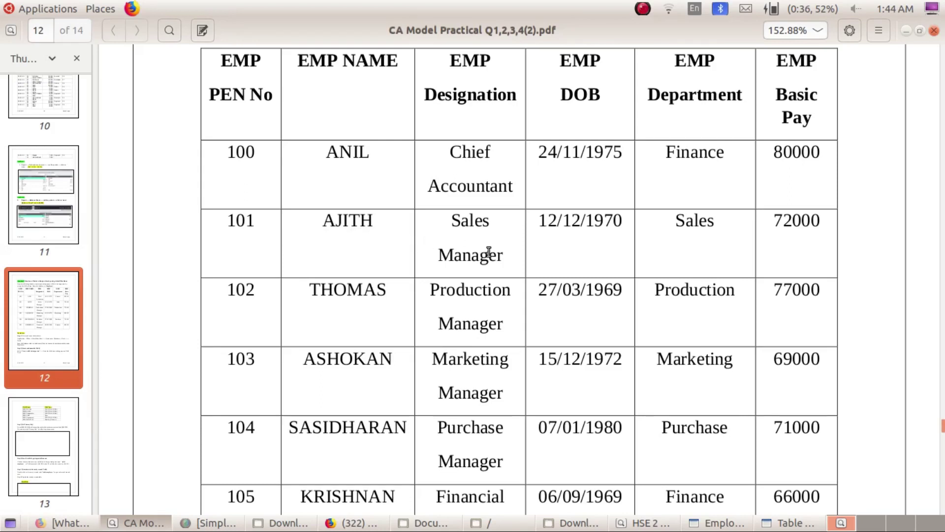
click(782, 525)
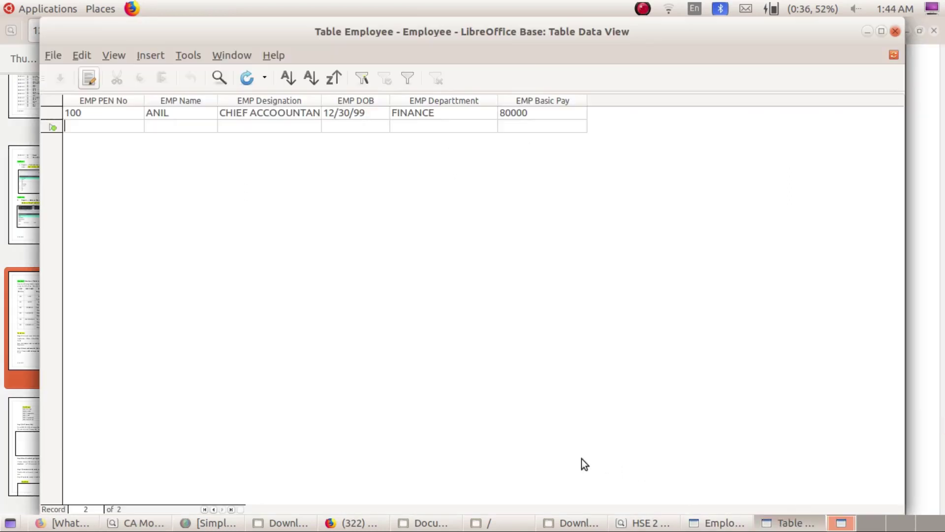
text(101)
key(Tab)
text(A)
text(JITH)
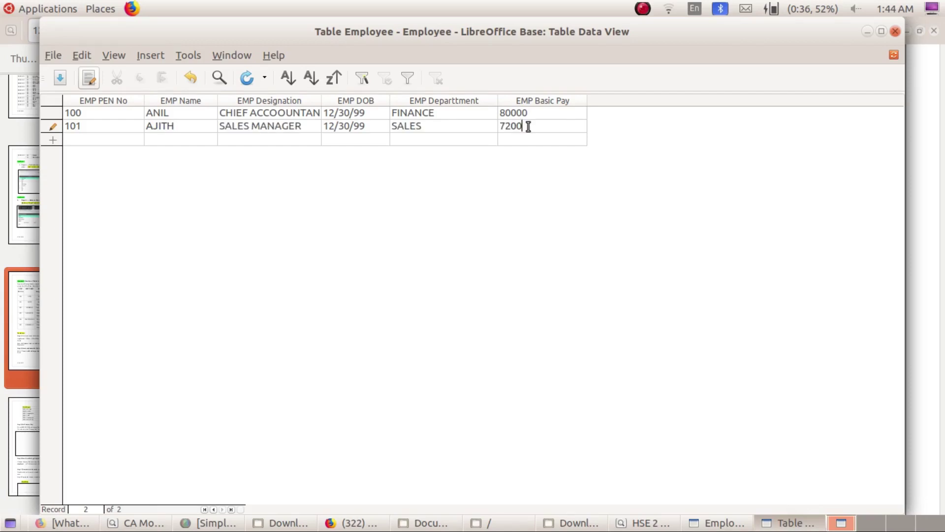
text(000)
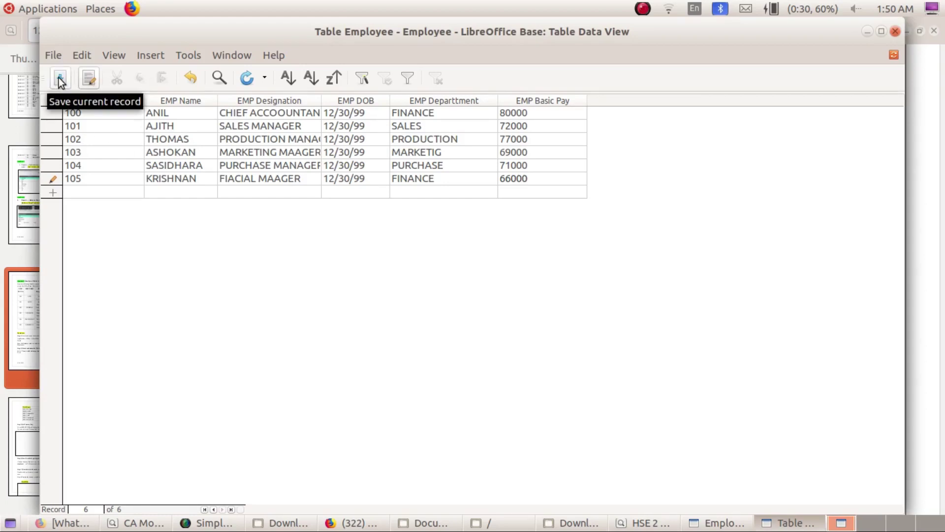
Step: Save the last employee record and close the table's data view
click(60, 79)
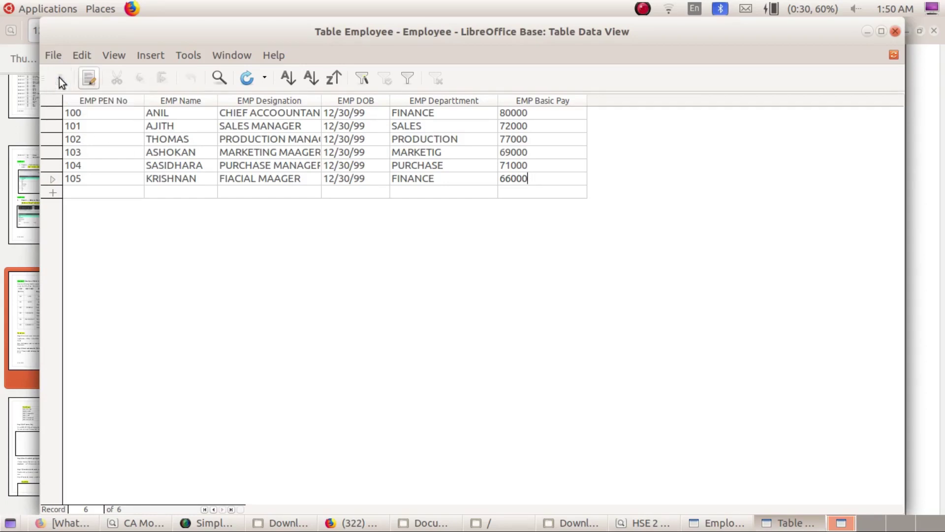
click(896, 33)
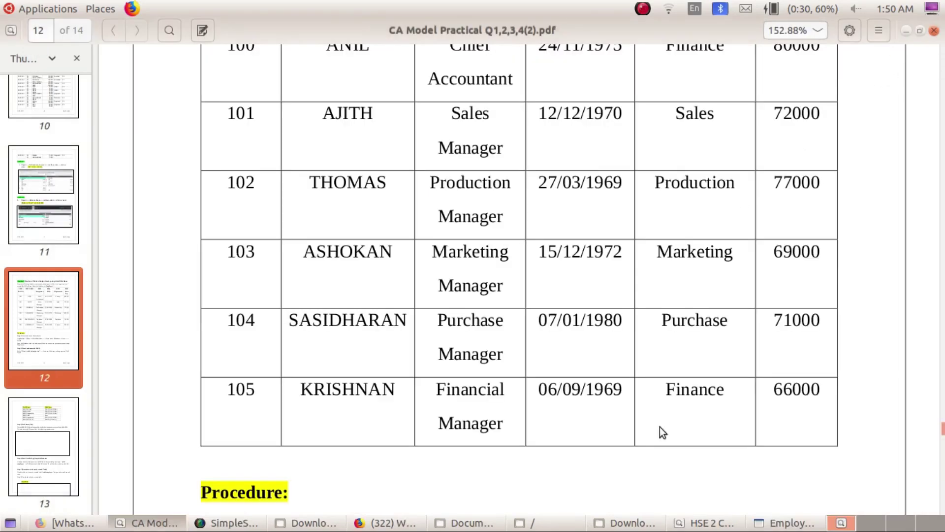
Step: Reopen Table Employee from the Employee database and widen the EMP Designation column to fit its full entries
click(786, 522)
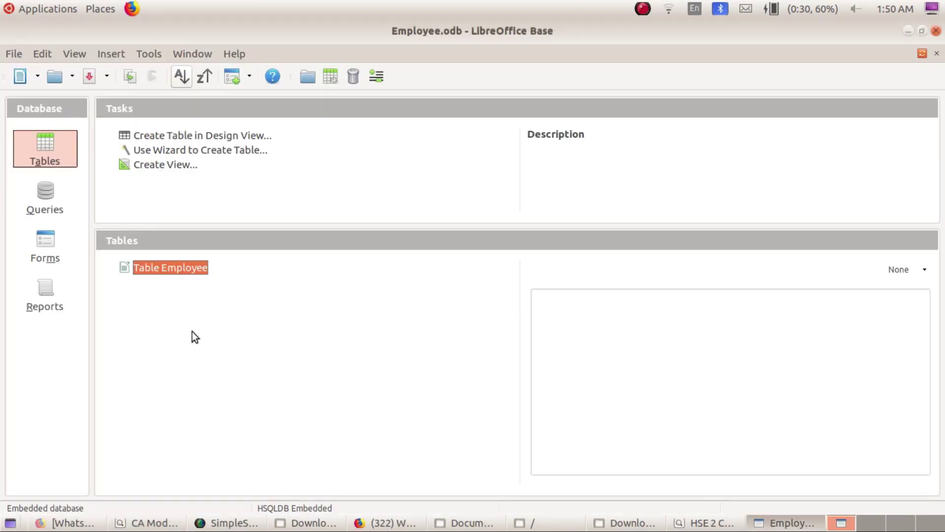
double_click(179, 267)
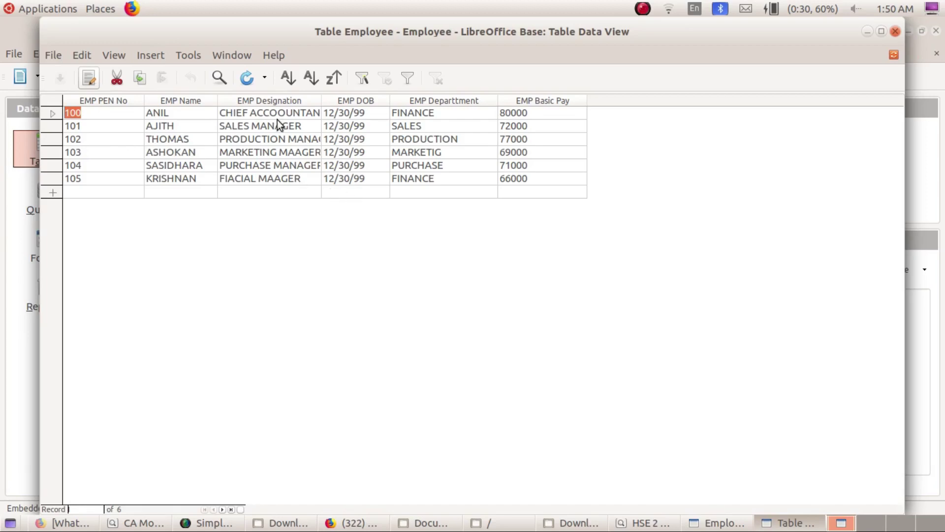
drag(323, 101, 370, 101)
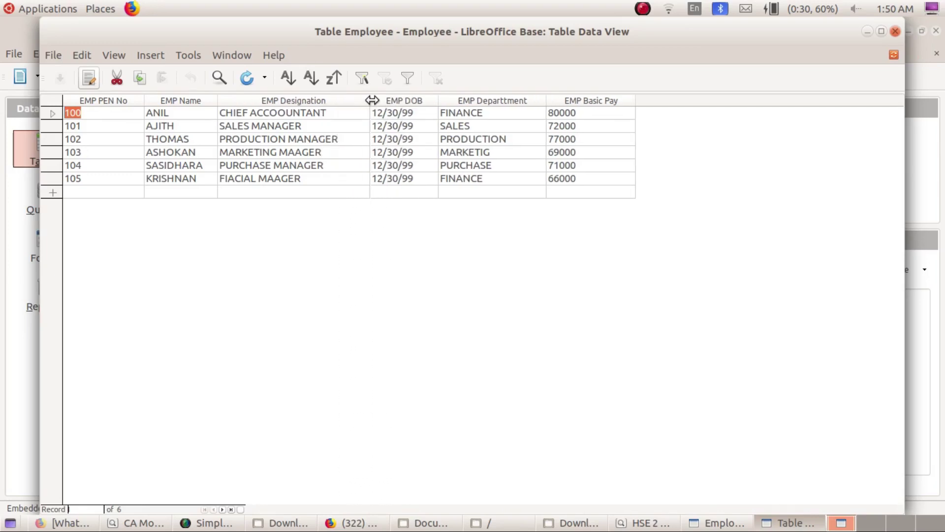